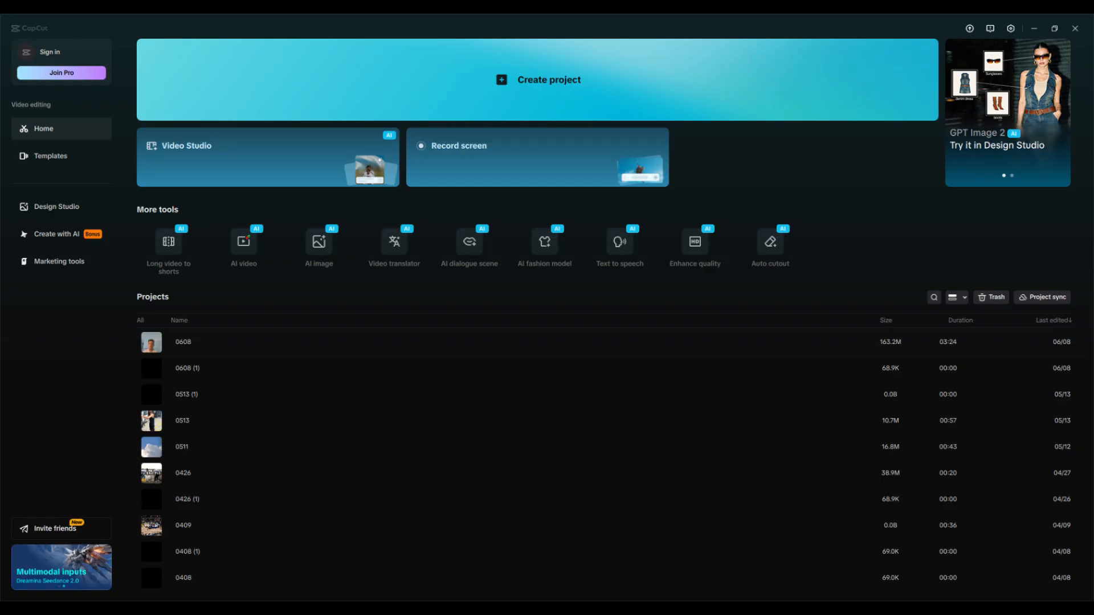
Step: Create a new project and import the New York night video, the Harry Styles instrumental and the sunset image
{"action": "left_click", "coordinate": [523, 103]}
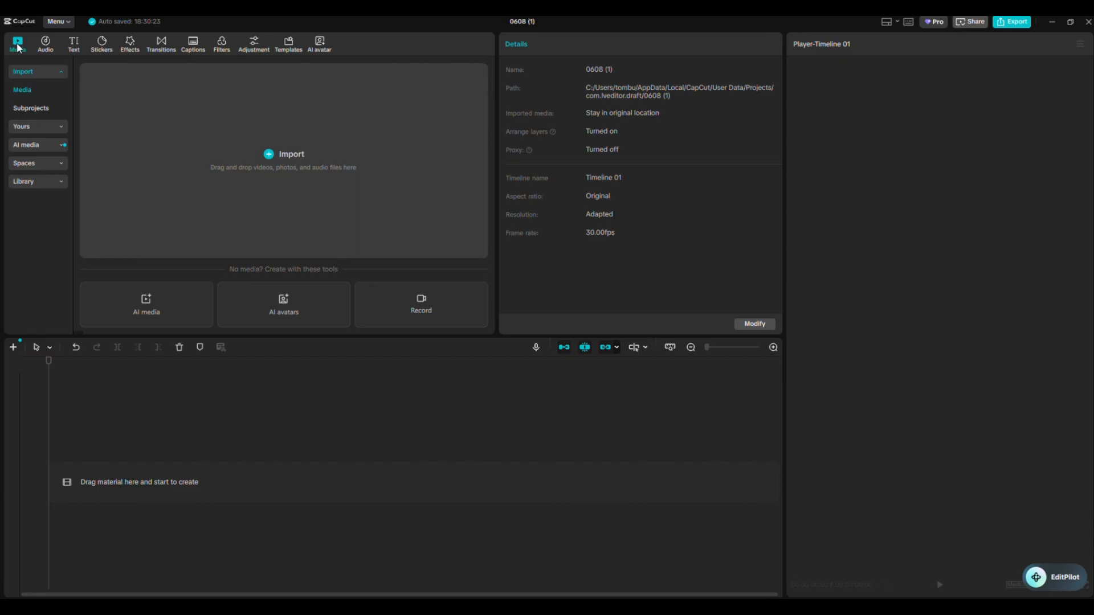
{"action": "left_click", "coordinate": [266, 155]}
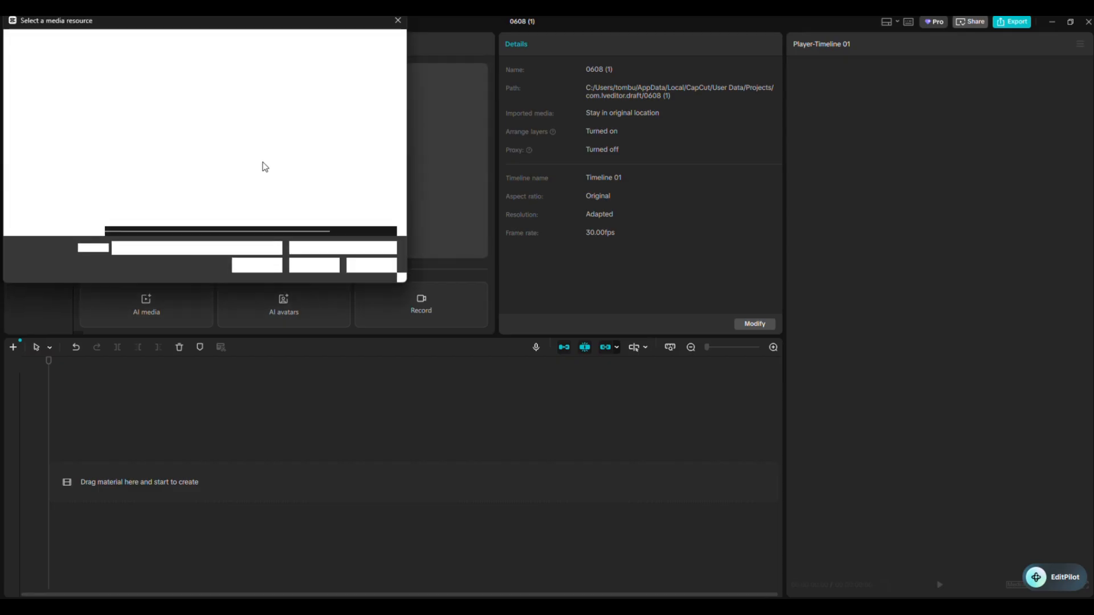
{"action": "left_click_drag", "start_coordinate": [209, 160], "coordinate": [182, 105]}
{"action": "left_click", "coordinate": [299, 267]}
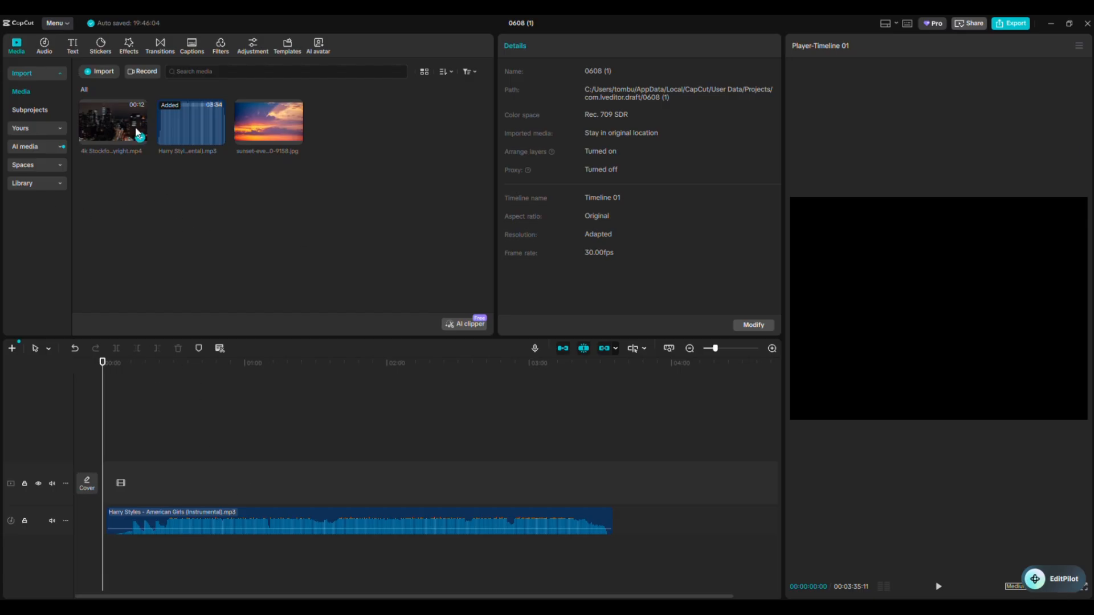
Step: Place the sunset image at the start of the main video track, followed directly by the New York night clip
{"action": "left_click_drag", "start_coordinate": [235, 124], "coordinate": [110, 480]}
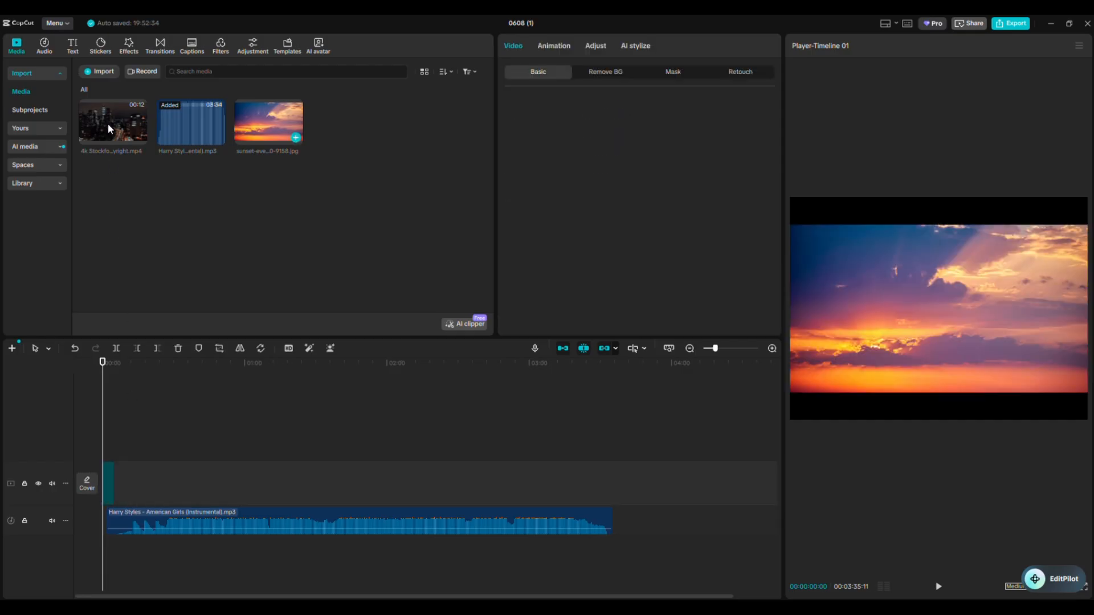
{"action": "left_click", "coordinate": [134, 473]}
{"action": "left_click_drag", "start_coordinate": [131, 483], "coordinate": [132, 482]}
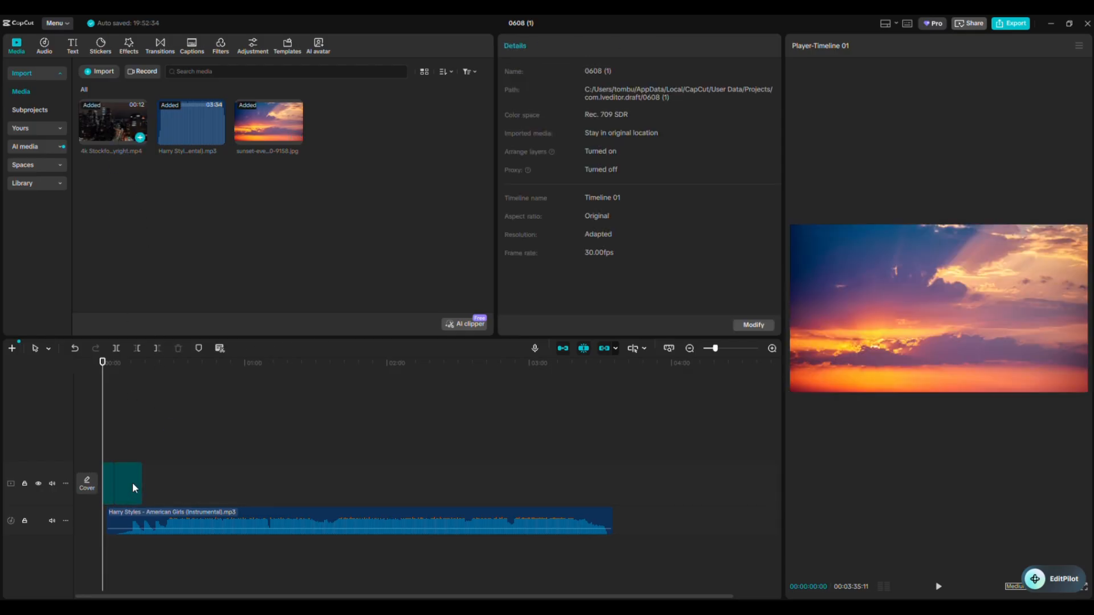
{"action": "left_click", "coordinate": [193, 442]}
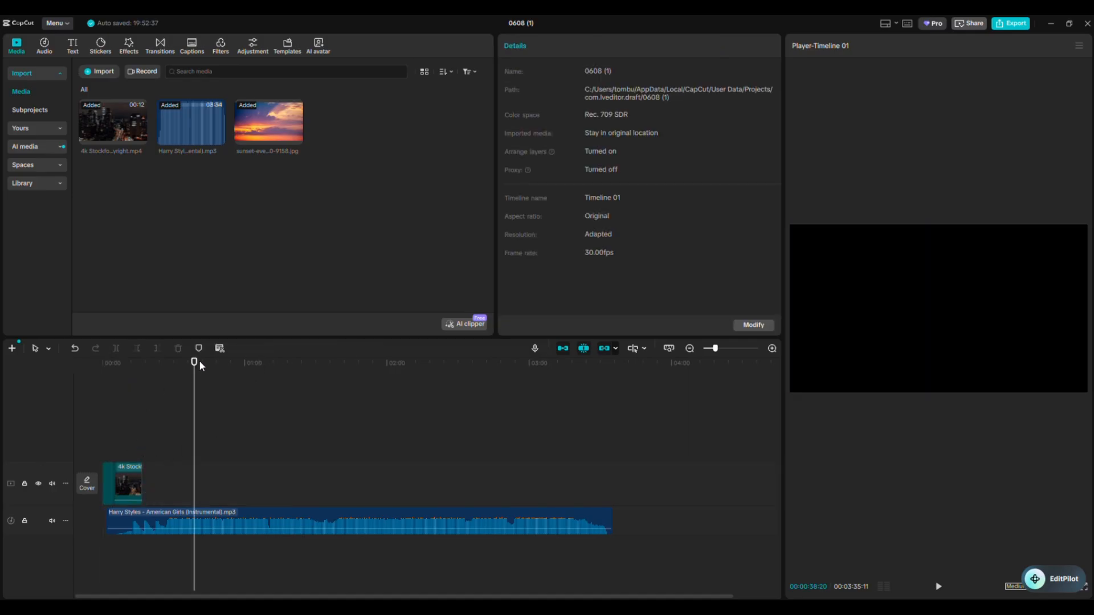
{"action": "left_click_drag", "start_coordinate": [195, 363], "coordinate": [103, 368]}
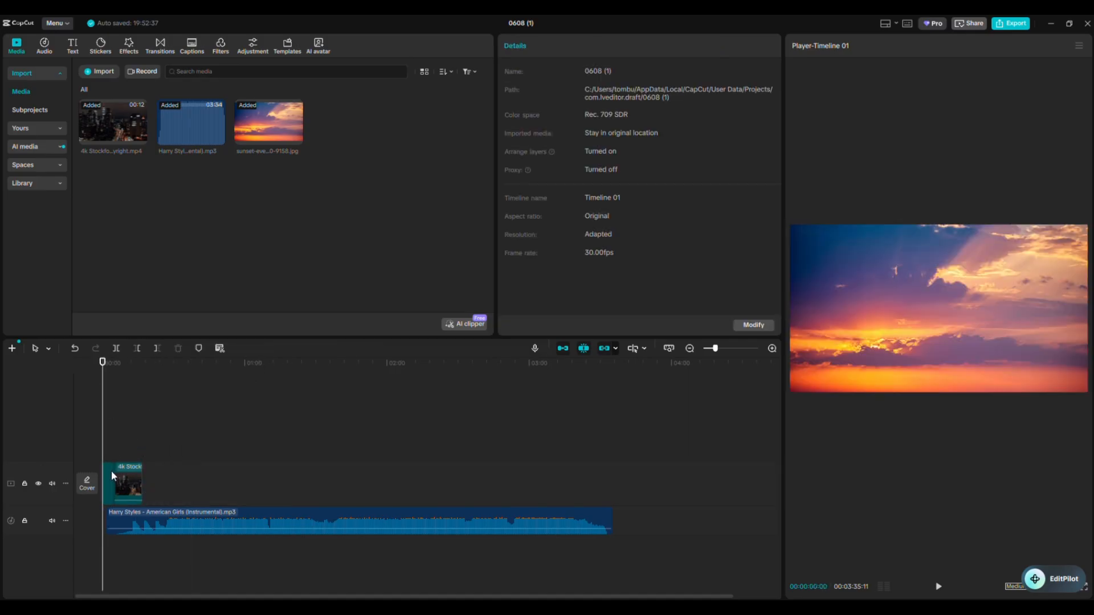
{"action": "mouse_move", "coordinate": [111, 475]}
{"action": "left_mouse_down"}
{"action": "mouse_move", "coordinate": [177, 481]}
{"action": "mouse_move", "coordinate": [84, 460]}
{"action": "mouse_move", "coordinate": [181, 470]}
{"action": "mouse_move", "coordinate": [86, 462]}
{"action": "mouse_move", "coordinate": [111, 471]}
{"action": "left_mouse_up"}
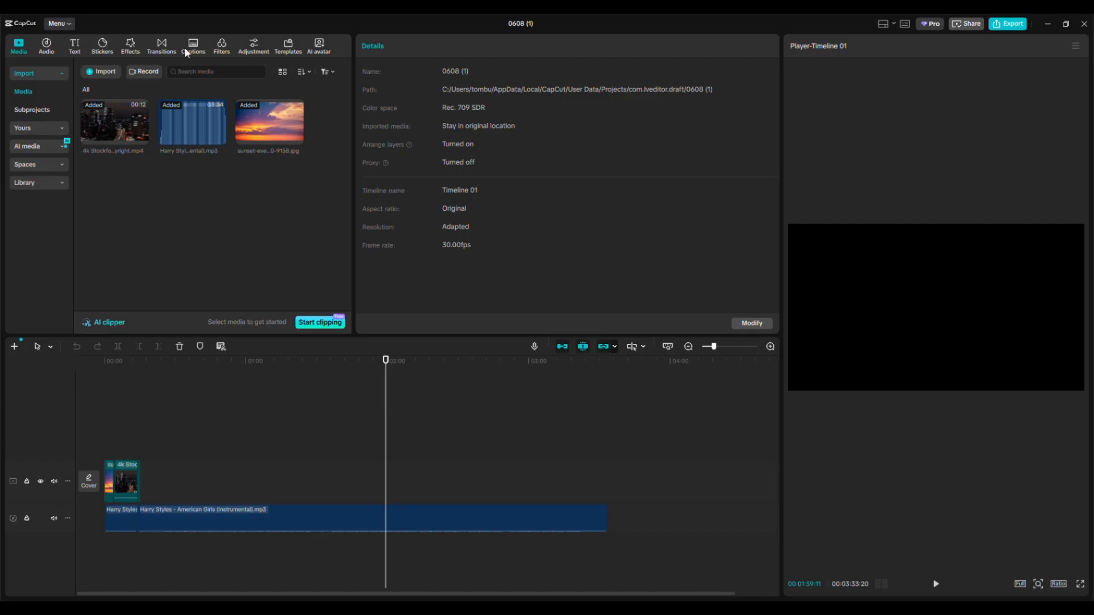
Step: Add a default text clip at the start of the timeline above the sunset image, reading "Tutorial Title"
{"action": "left_click", "coordinate": [80, 49]}
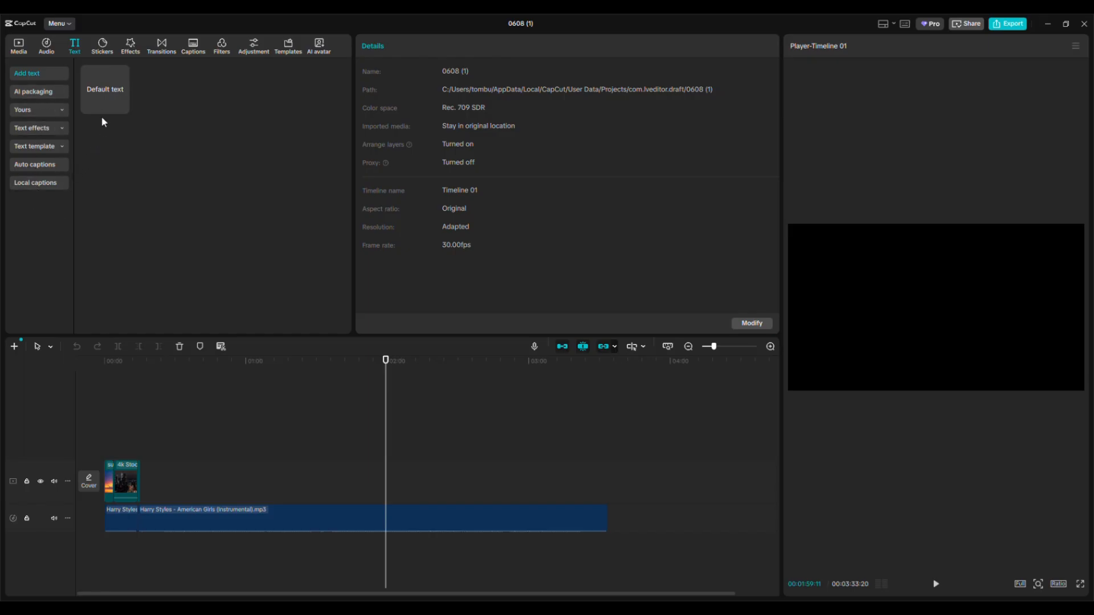
{"action": "left_click_drag", "start_coordinate": [108, 90], "coordinate": [134, 502]}
{"action": "left_click_drag", "start_coordinate": [385, 361], "coordinate": [93, 390]}
{"action": "double_click", "coordinate": [427, 107]}
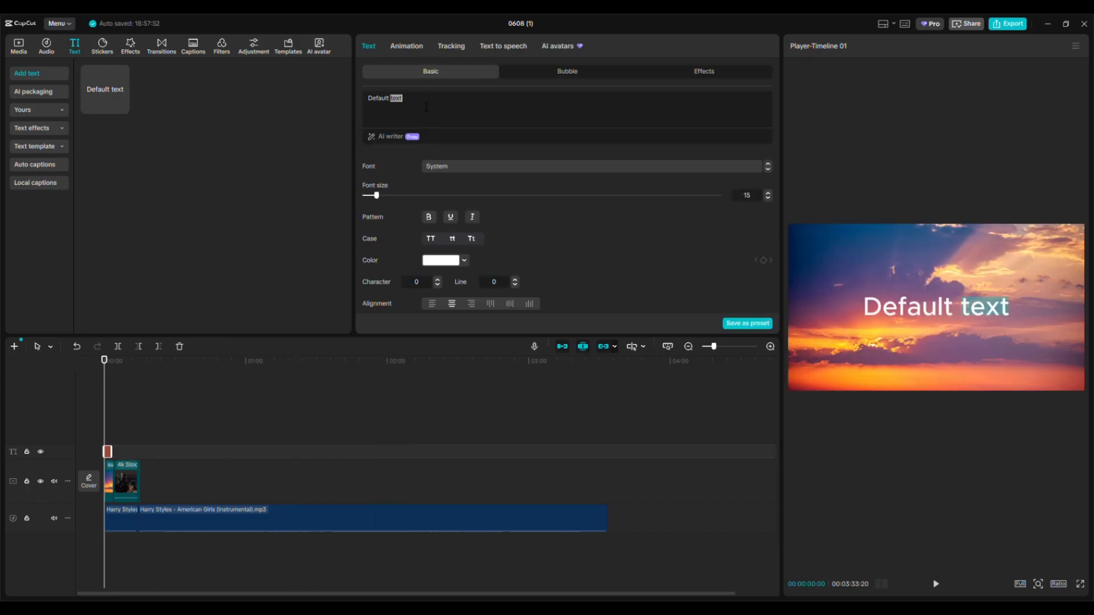
{"action": "key", "text": "ctrl+a"}
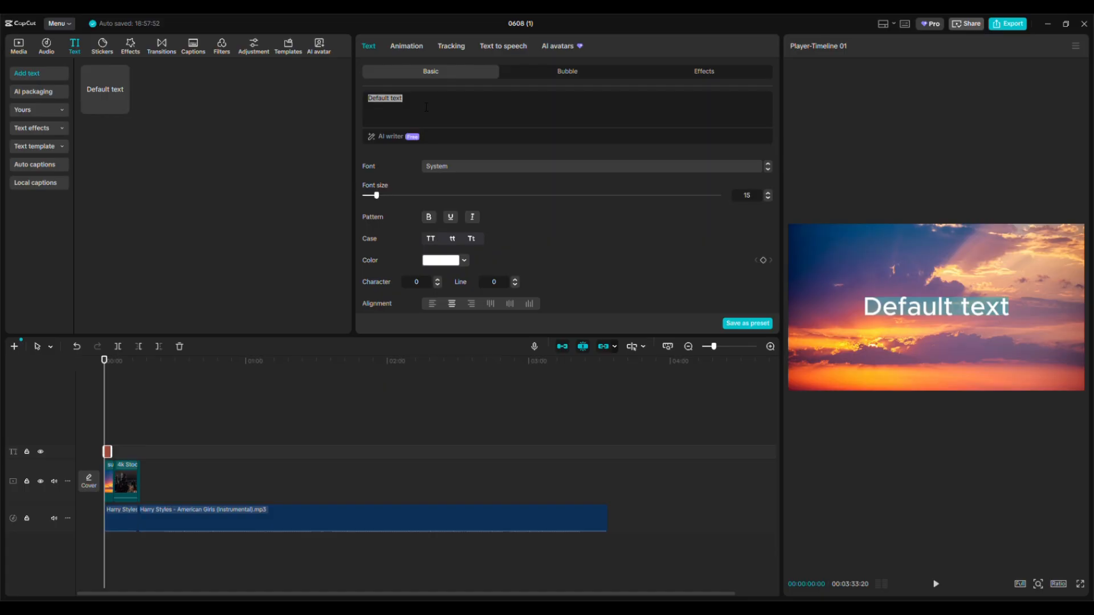
{"action": "type", "text": "Tutorial "}
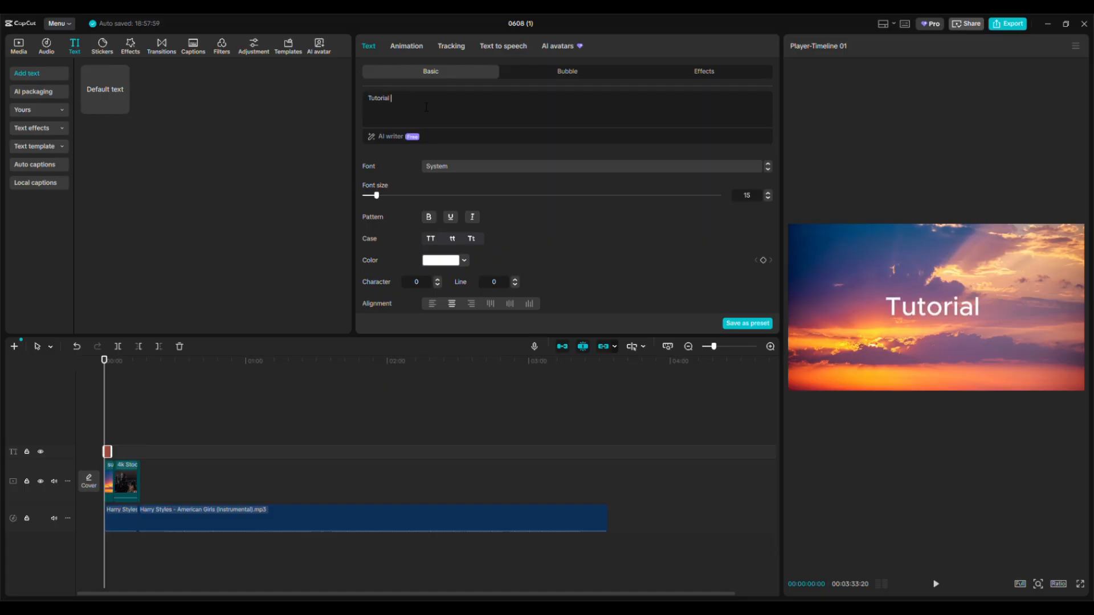
{"action": "type", "text": "Title"}
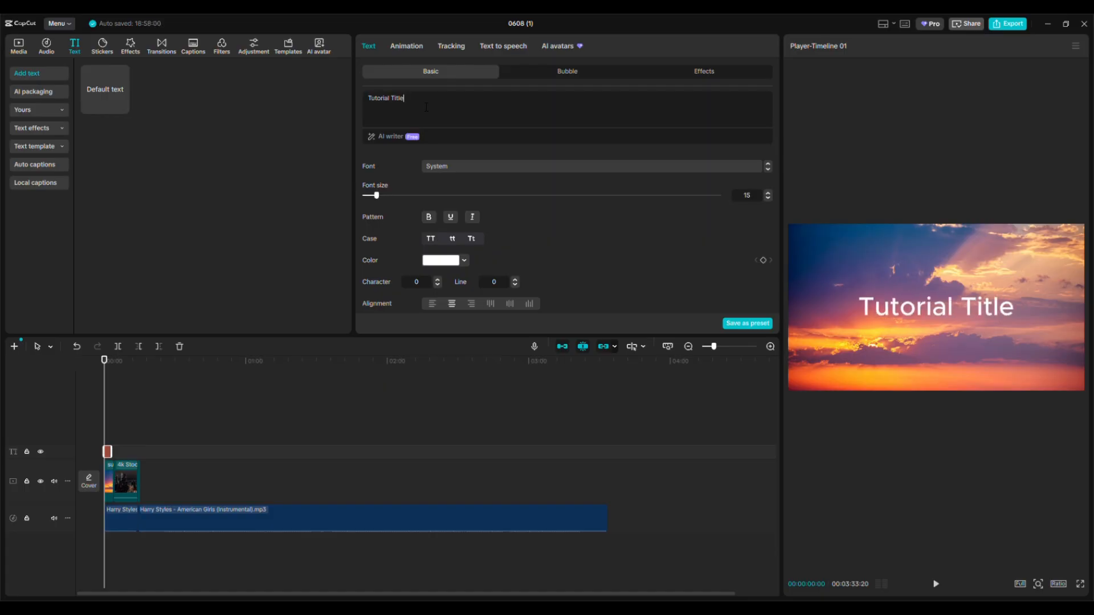
{"action": "left_click", "coordinate": [287, 424]}
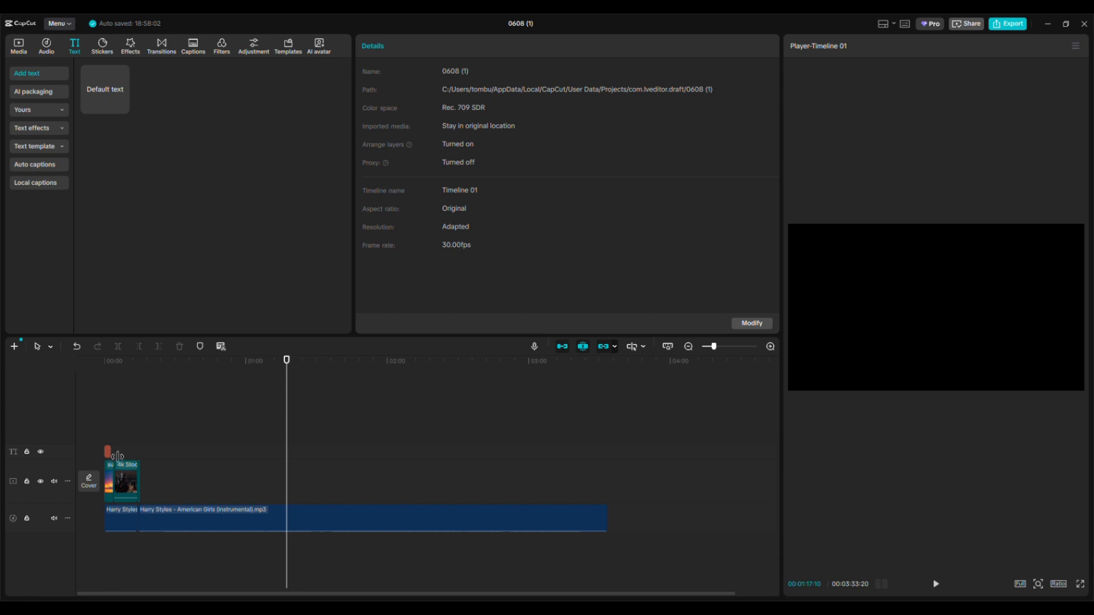
Step: Extend the title clip to end together with the sunset image and scrub through the opening to check it
{"action": "mouse_move", "coordinate": [118, 456]}
{"action": "left_mouse_down"}
{"action": "mouse_move", "coordinate": [147, 455]}
{"action": "mouse_move", "coordinate": [121, 451]}
{"action": "left_mouse_up"}
{"action": "left_click_drag", "start_coordinate": [275, 367], "coordinate": [109, 390]}
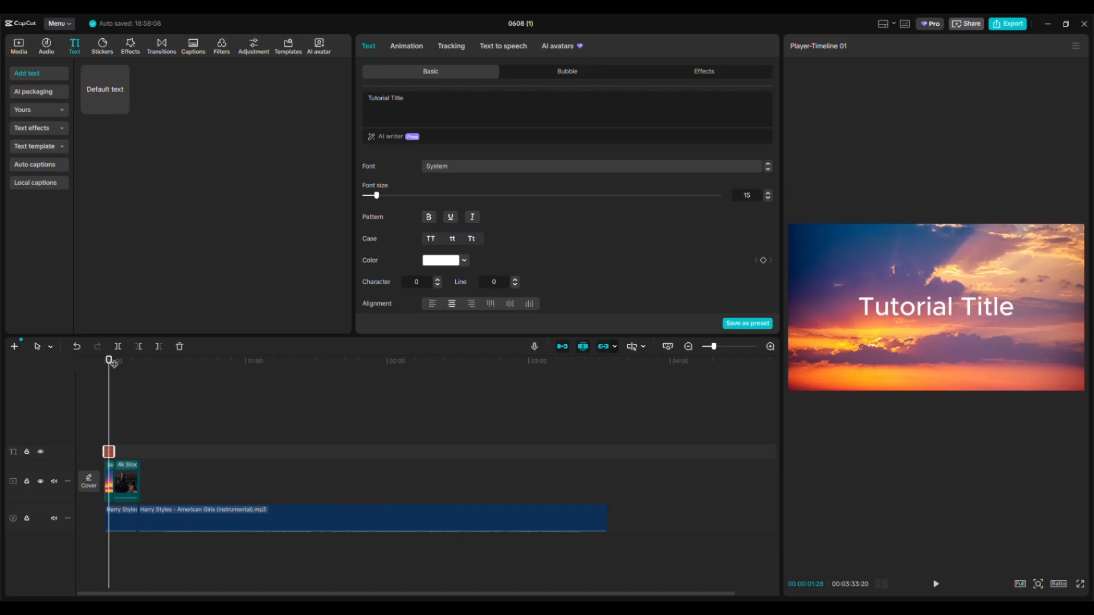
{"action": "left_click_drag", "start_coordinate": [110, 360], "coordinate": [109, 362]}
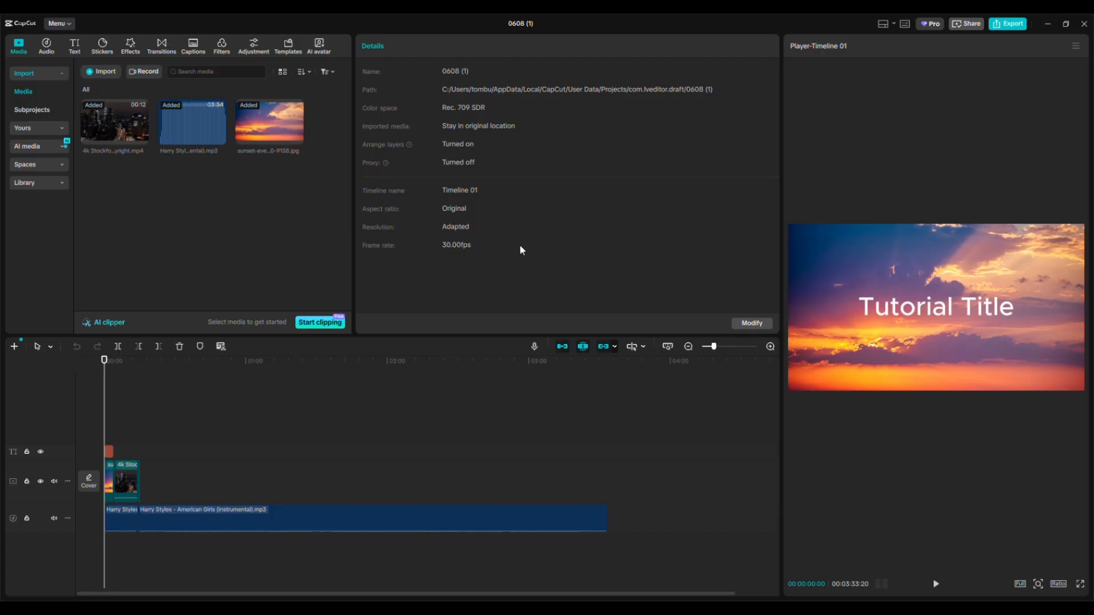
Step: Delete the long second piece of the music track that runs past the end of the video clips
{"action": "left_click", "coordinate": [48, 48]}
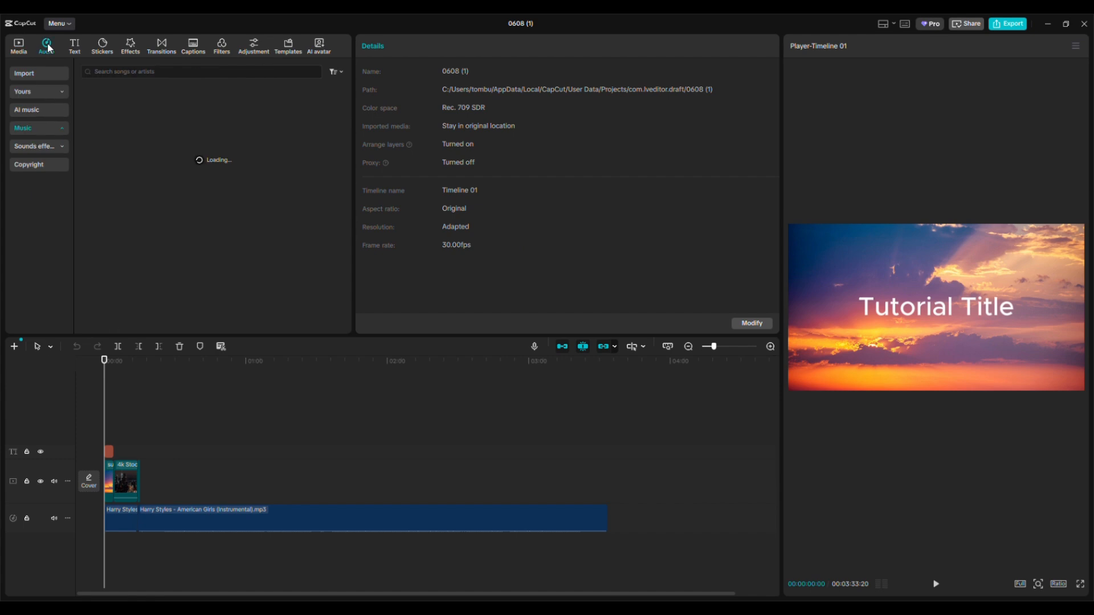
{"action": "left_click", "coordinate": [22, 50]}
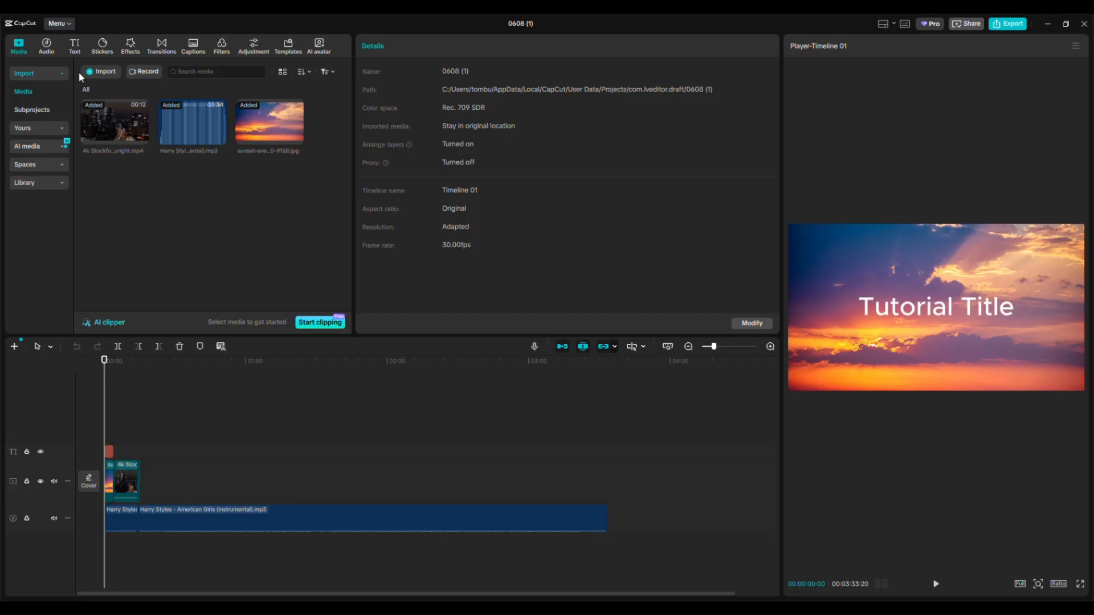
{"action": "left_click", "coordinate": [283, 506]}
{"action": "key", "text": "Delete"}
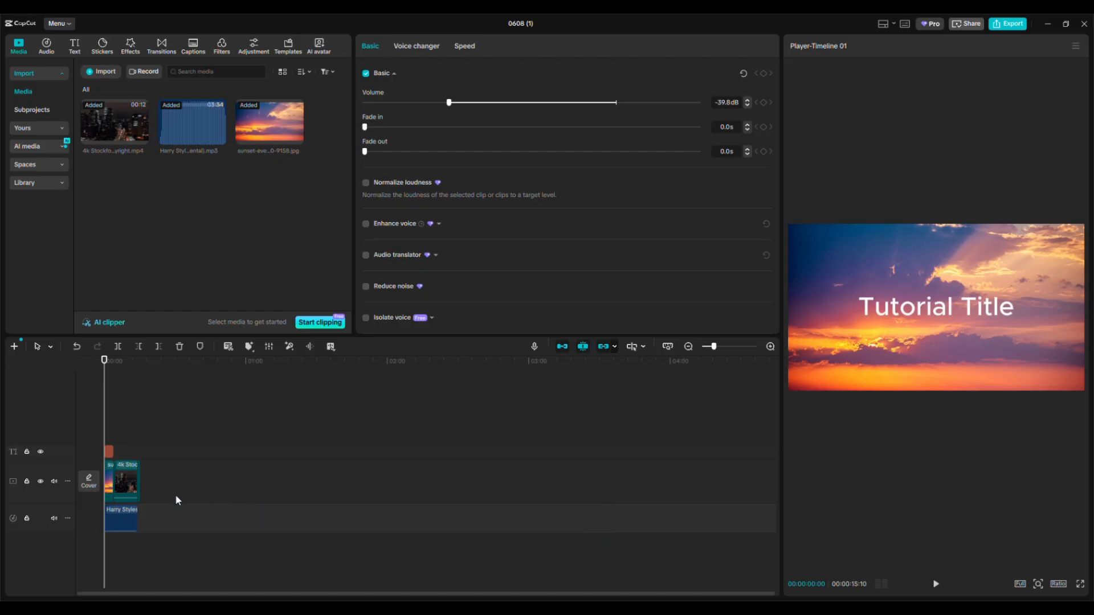
Step: Lower the remaining music clip's volume to -34.7 dB and play the timeline to check the level
{"action": "left_click", "coordinate": [125, 515]}
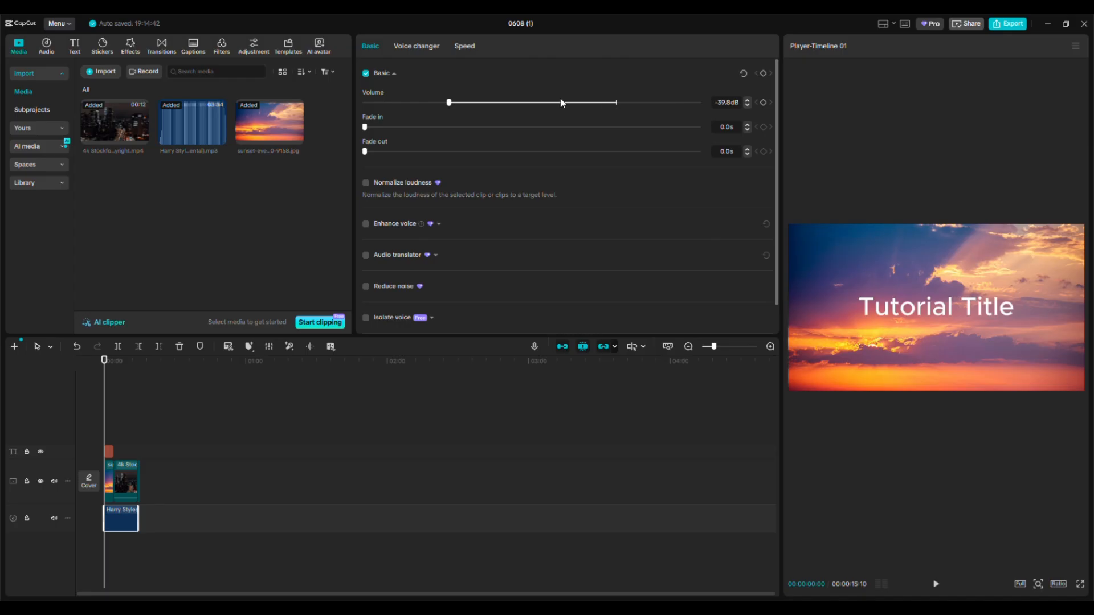
{"action": "left_click_drag", "start_coordinate": [450, 102], "coordinate": [610, 112]}
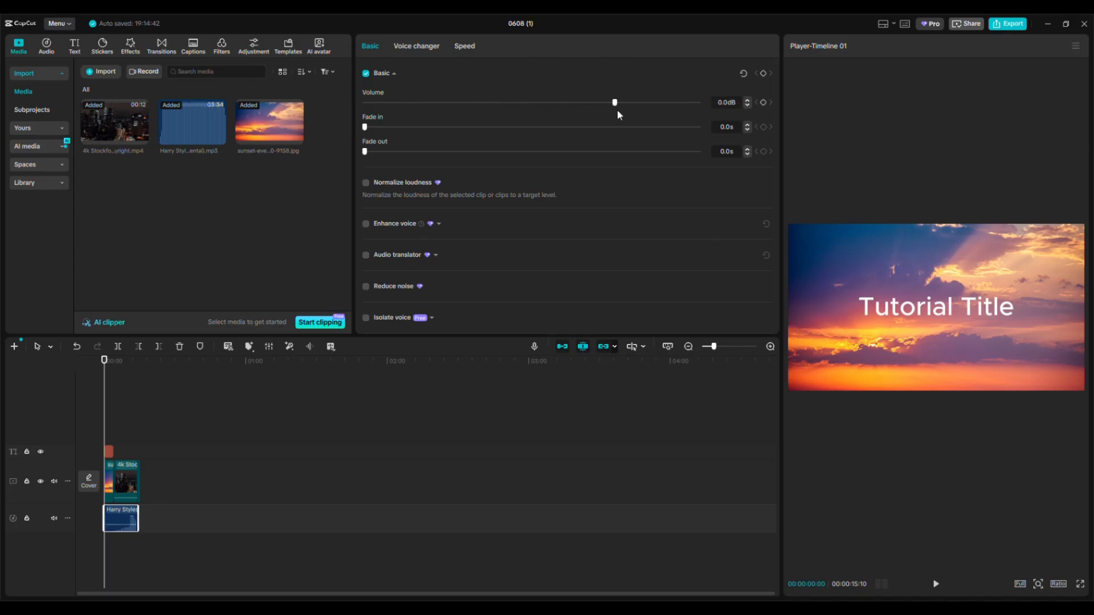
{"action": "left_click_drag", "start_coordinate": [617, 109], "coordinate": [554, 105]}
{"action": "left_click_drag", "start_coordinate": [555, 103], "coordinate": [470, 102]}
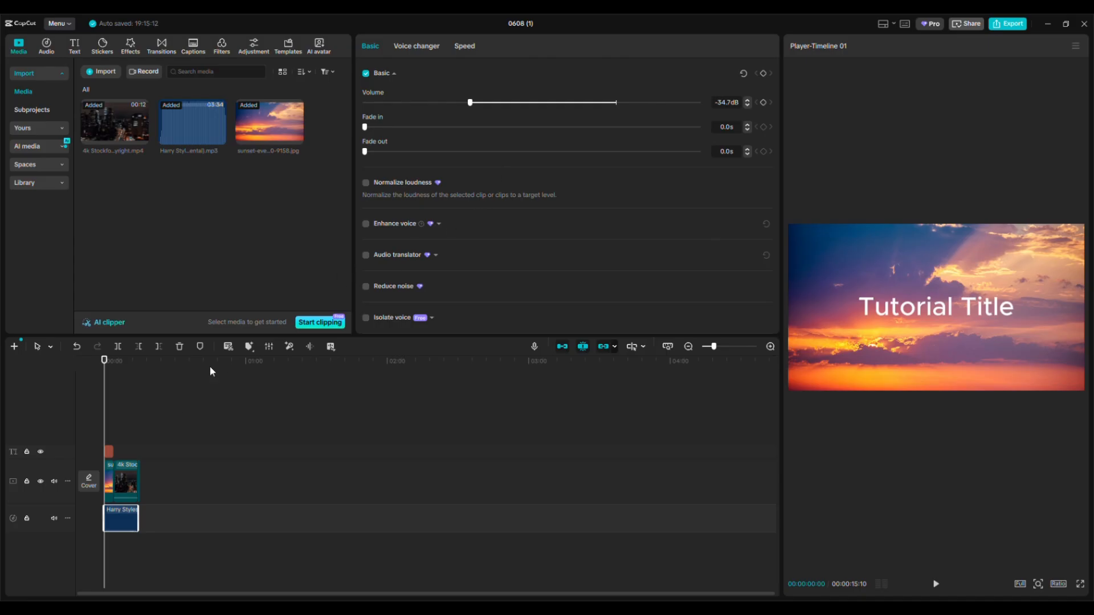
{"action": "left_click", "coordinate": [936, 585]}
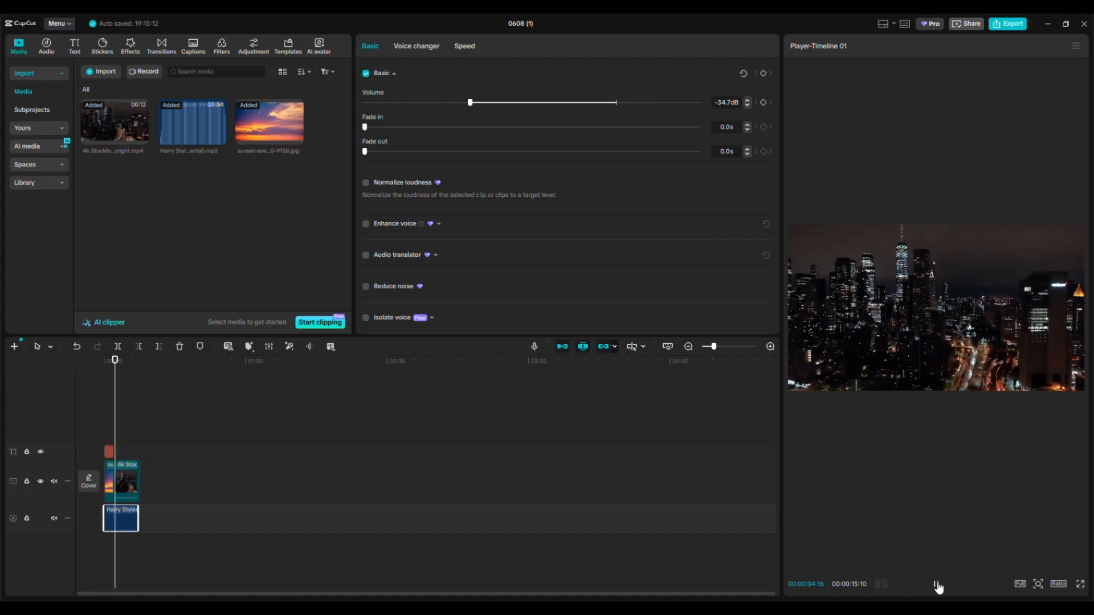
{"action": "left_click", "coordinate": [935, 584]}
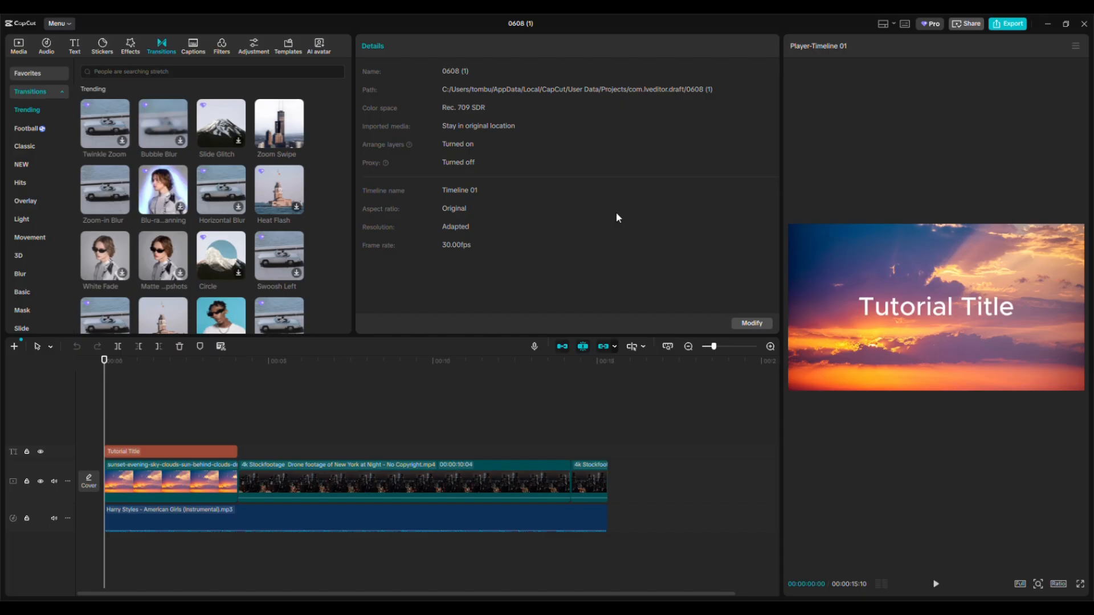
{"action": "left_click", "coordinate": [130, 46]}
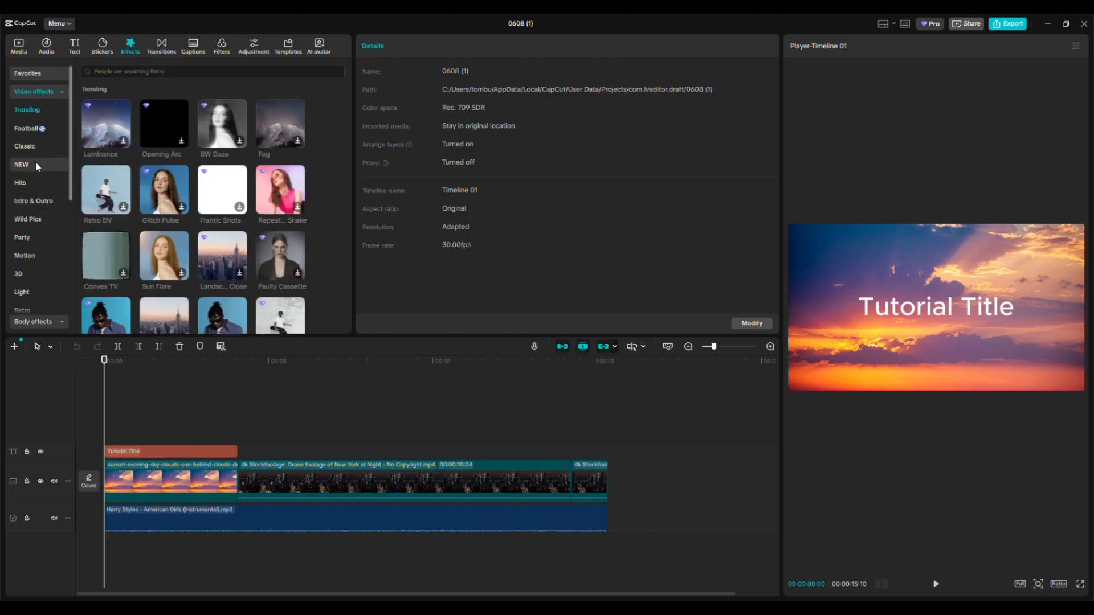
{"action": "scroll", "coordinate": [35, 161], "scroll_direction": "down", "scroll_amount": 5}
{"action": "scroll", "coordinate": [33, 161], "scroll_direction": "up", "scroll_amount": 5}
Step: Add the Zoom Switch transition from the Basic category between the sunset image and the New York clip, and preview it
{"action": "left_click", "coordinate": [161, 50]}
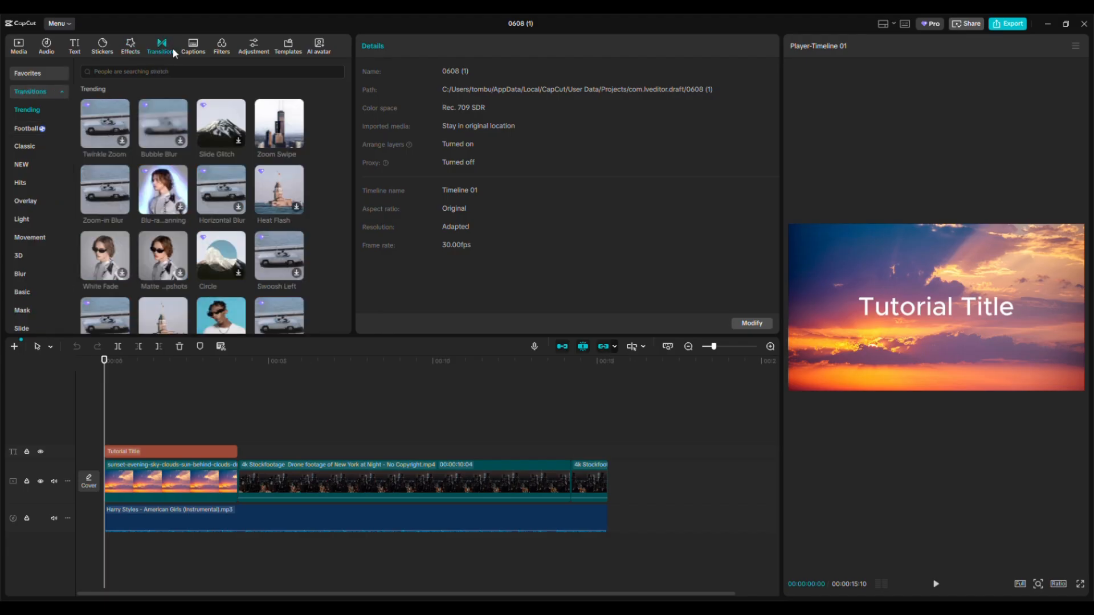
{"action": "left_click", "coordinate": [28, 290]}
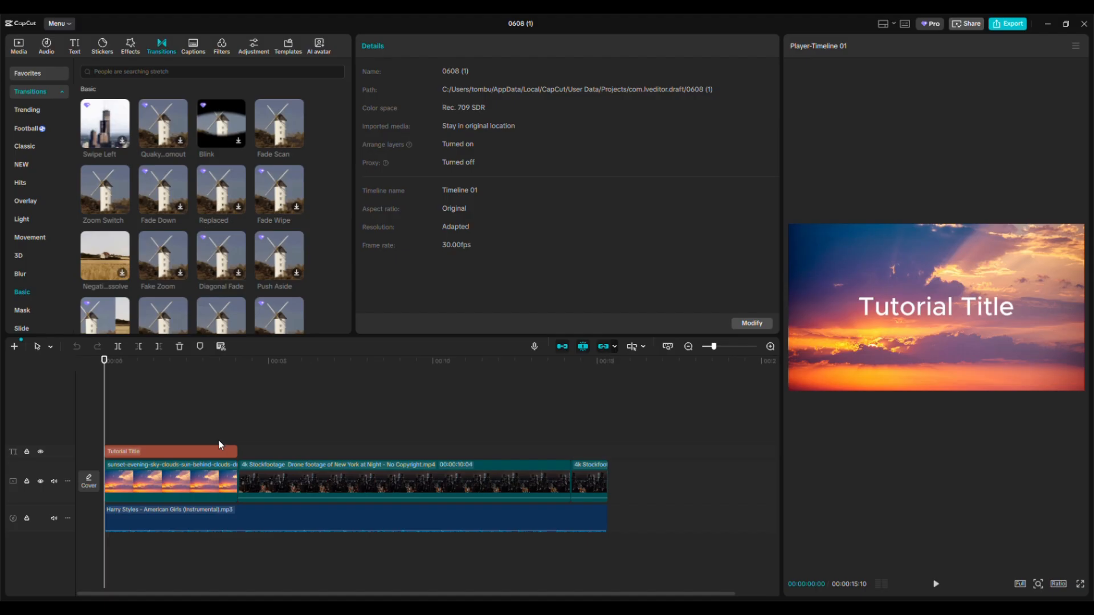
{"action": "left_click", "coordinate": [228, 479]}
{"action": "mouse_move", "coordinate": [115, 193]}
{"action": "left_click_drag", "start_coordinate": [114, 199], "coordinate": [260, 523]}
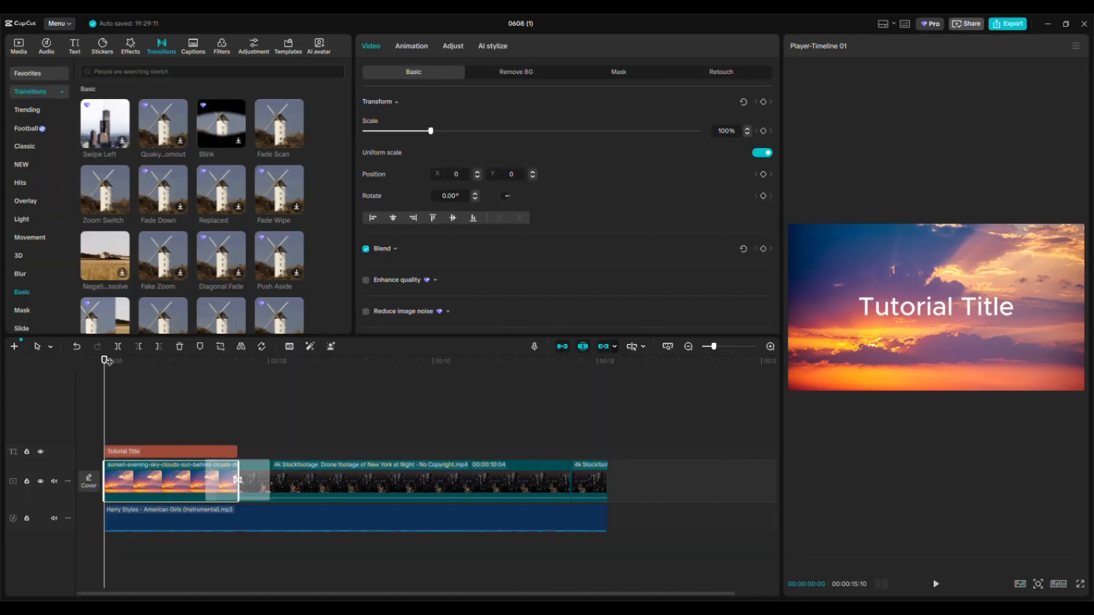
{"action": "left_click_drag", "start_coordinate": [105, 360], "coordinate": [226, 385]}
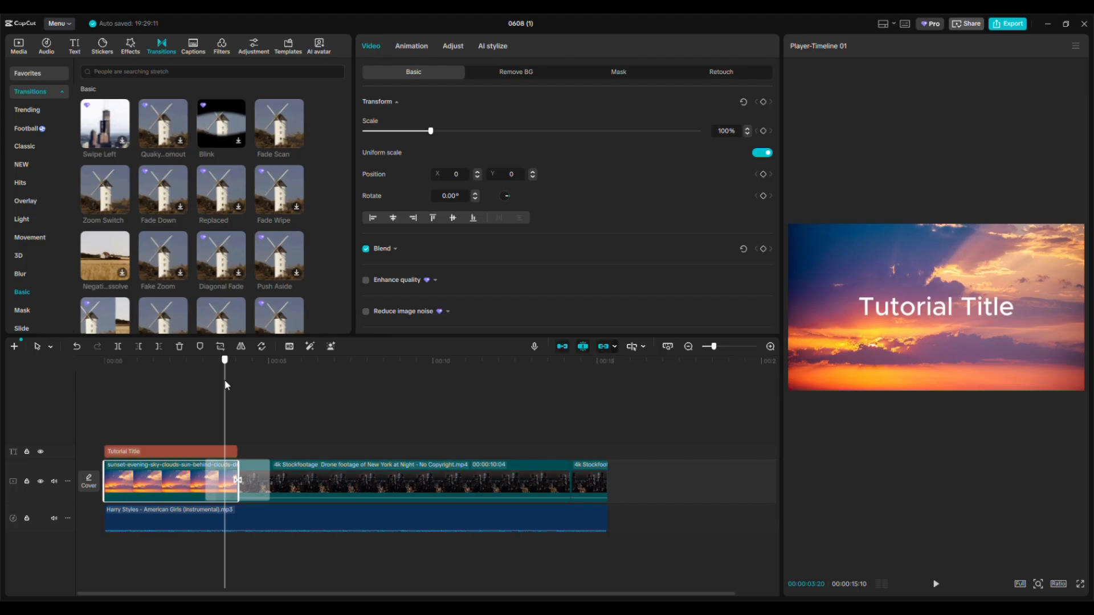
{"action": "left_click", "coordinate": [935, 584]}
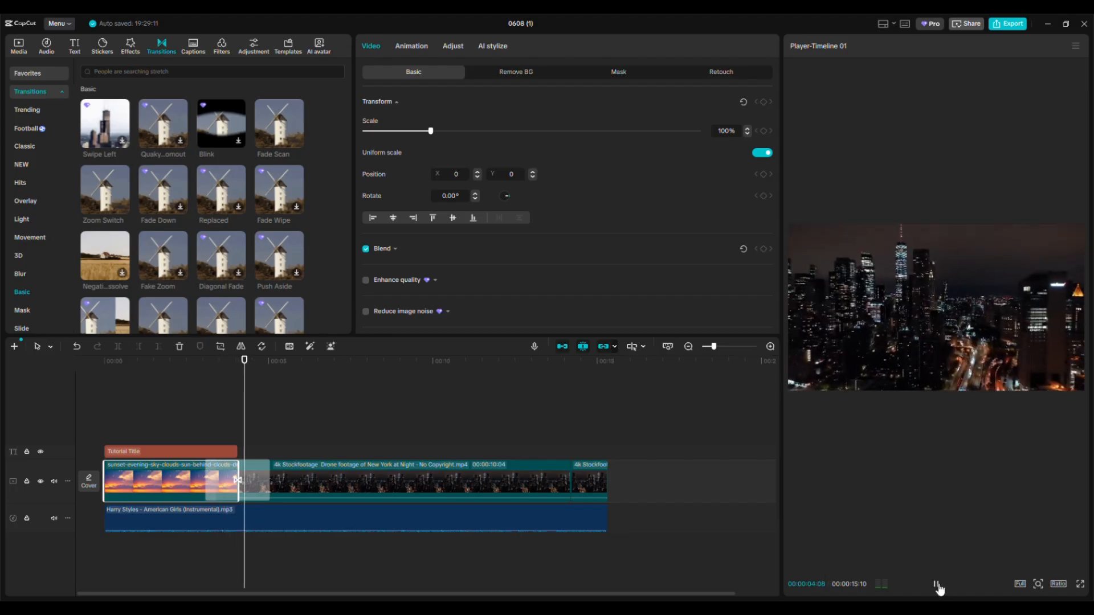
{"action": "left_click", "coordinate": [936, 584]}
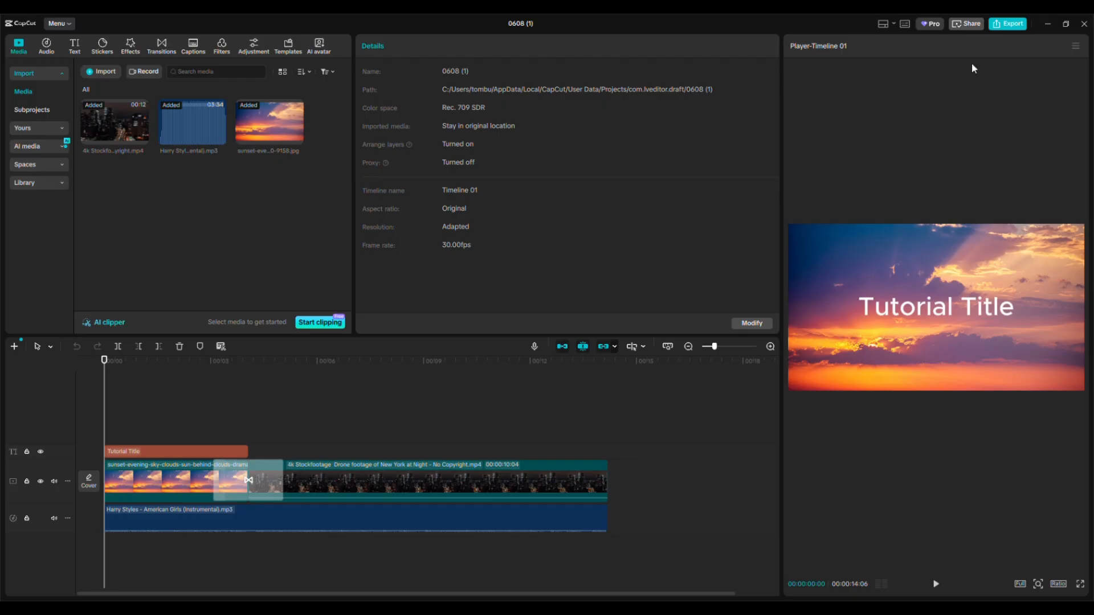
Step: Open the export settings for the edited timeline
{"action": "left_click", "coordinate": [1005, 24]}
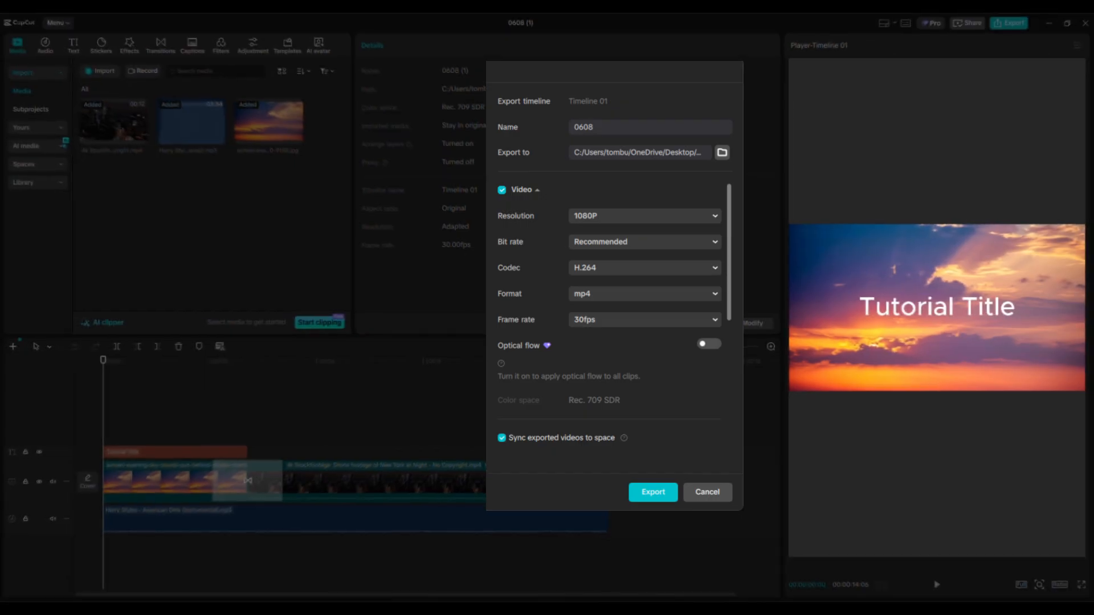